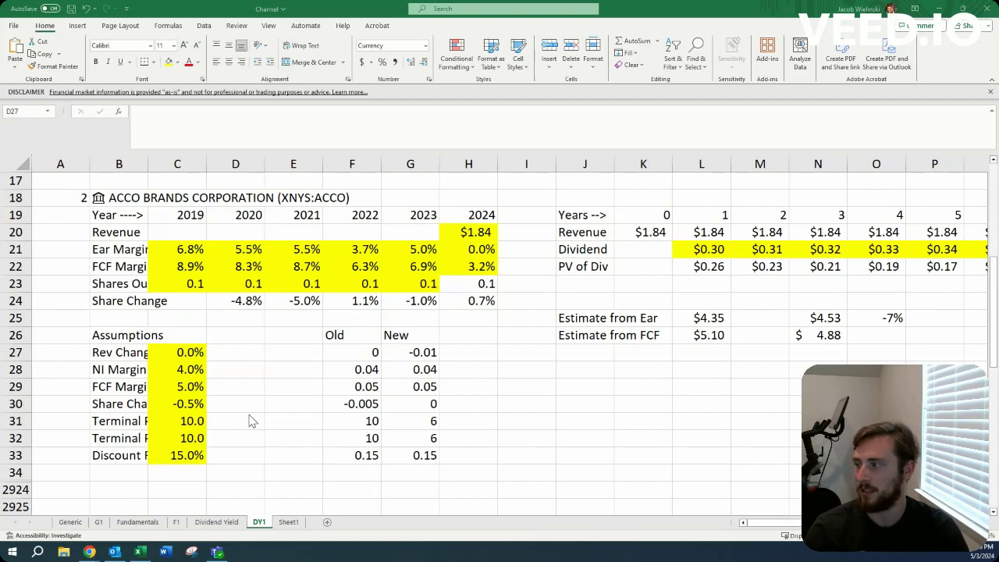
# Step: Switch to the QuickFS page for Acco Brands, examine its balance sheet, and return to the overview
pyautogui.hotkey('alt', 'Tab')
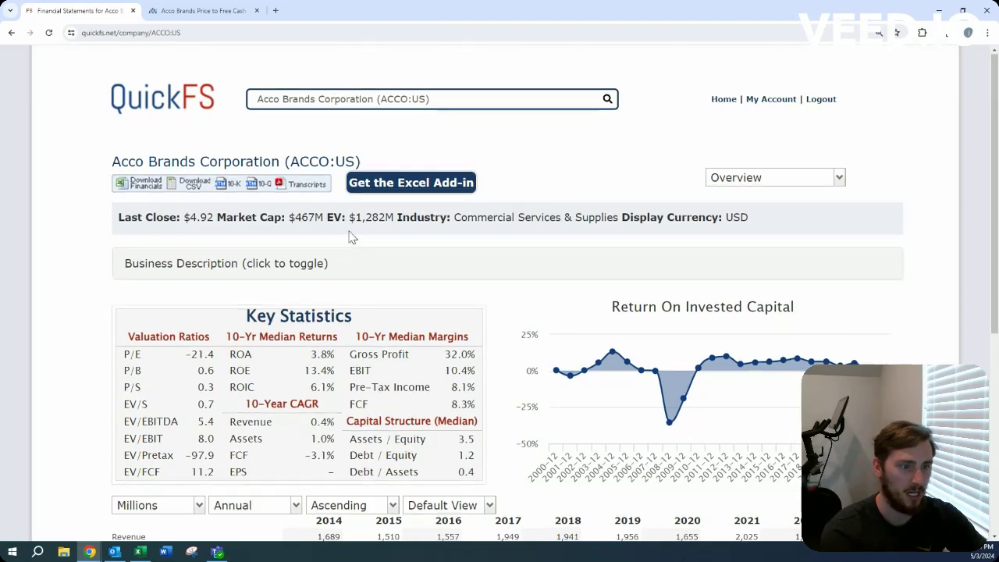
pyautogui.scroll(-2, 437, 306)
pyautogui.scroll(1, 234, 297)
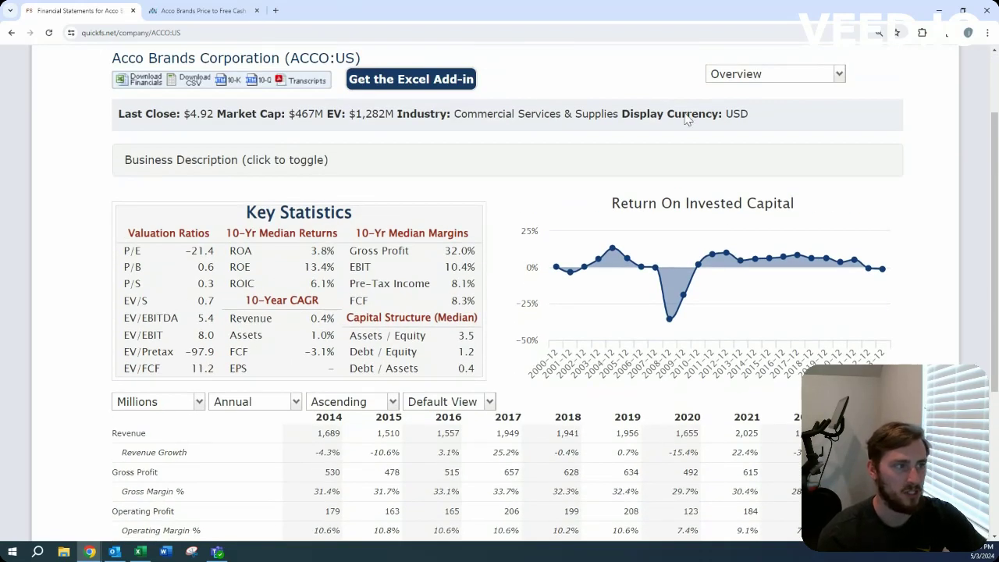
pyautogui.click(749, 77)
pyautogui.click(752, 134)
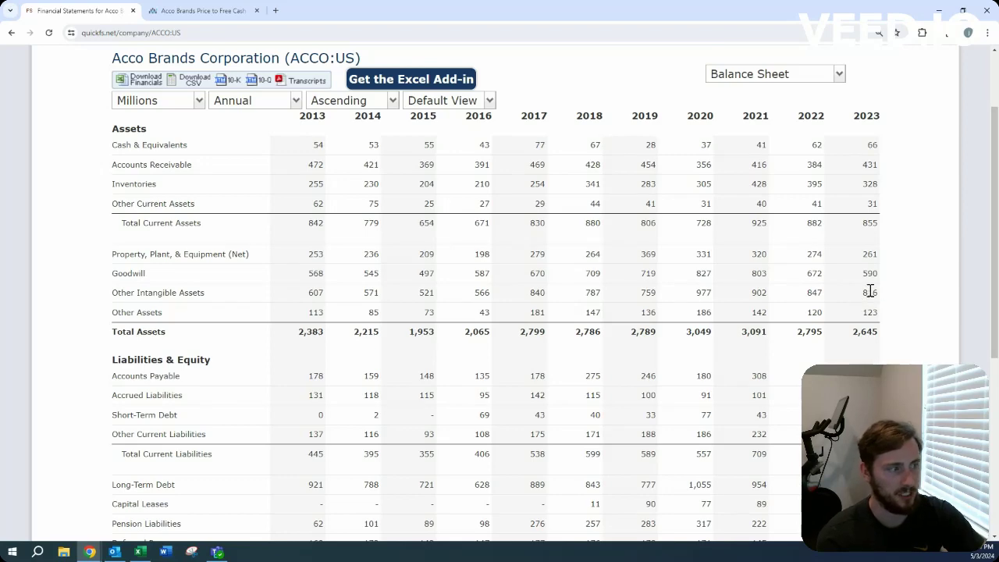
pyautogui.click(795, 81)
pyautogui.click(789, 97)
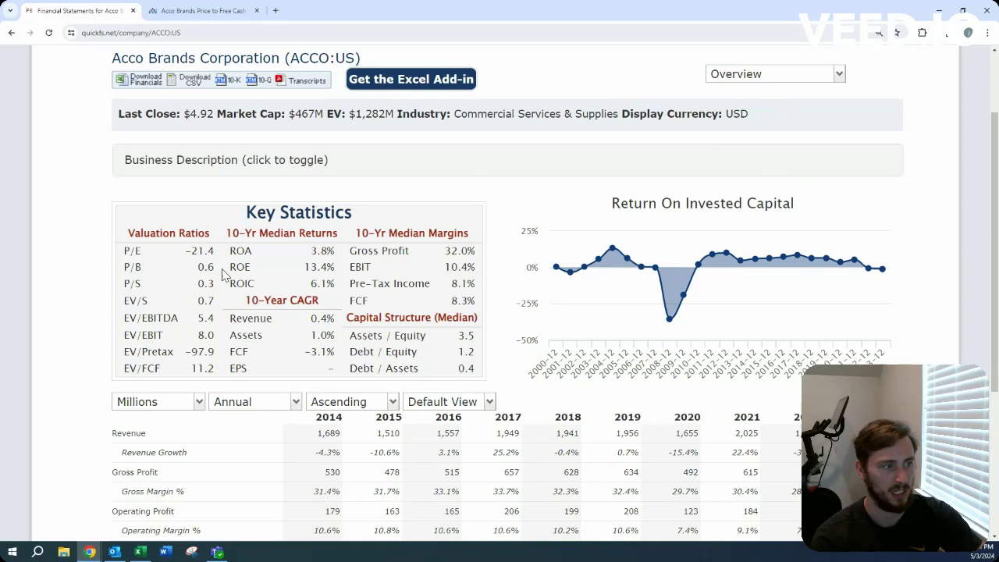
# Step: Examine the overview's key statistics and the yearly revenue, margin, earnings and dividend figures
pyautogui.click(798, 76)
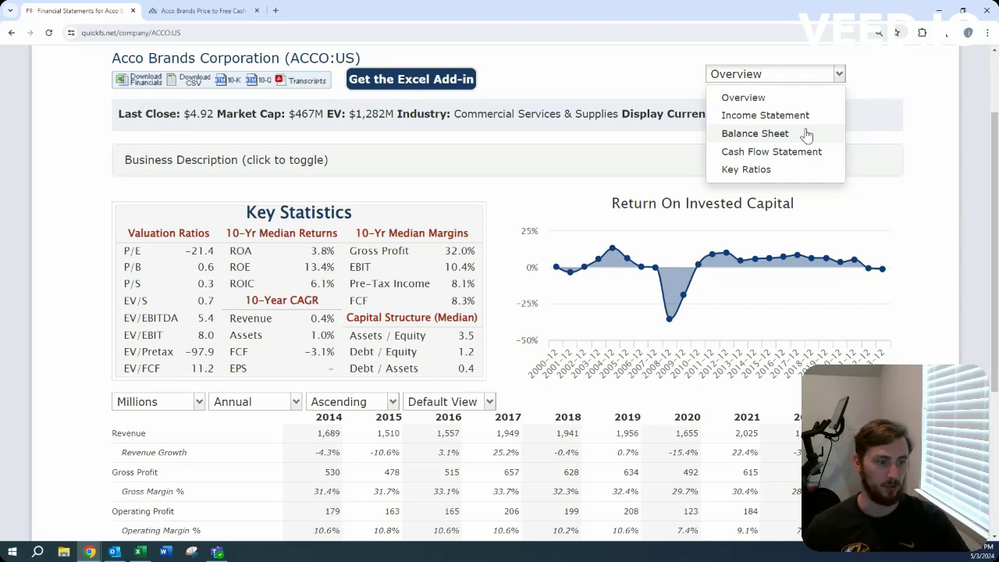
pyautogui.scroll(-1, 816, 328)
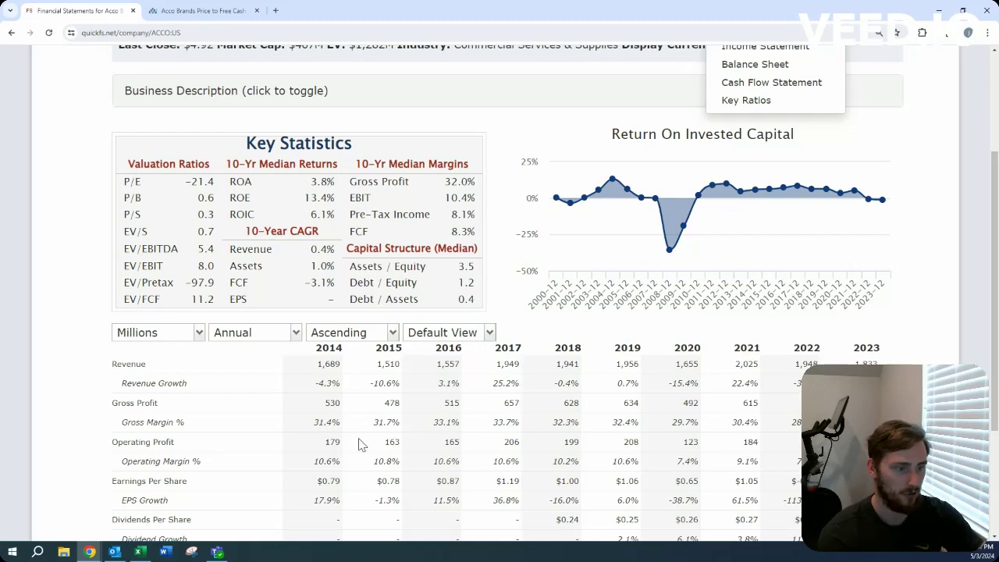
pyautogui.scroll(-1, 365, 439)
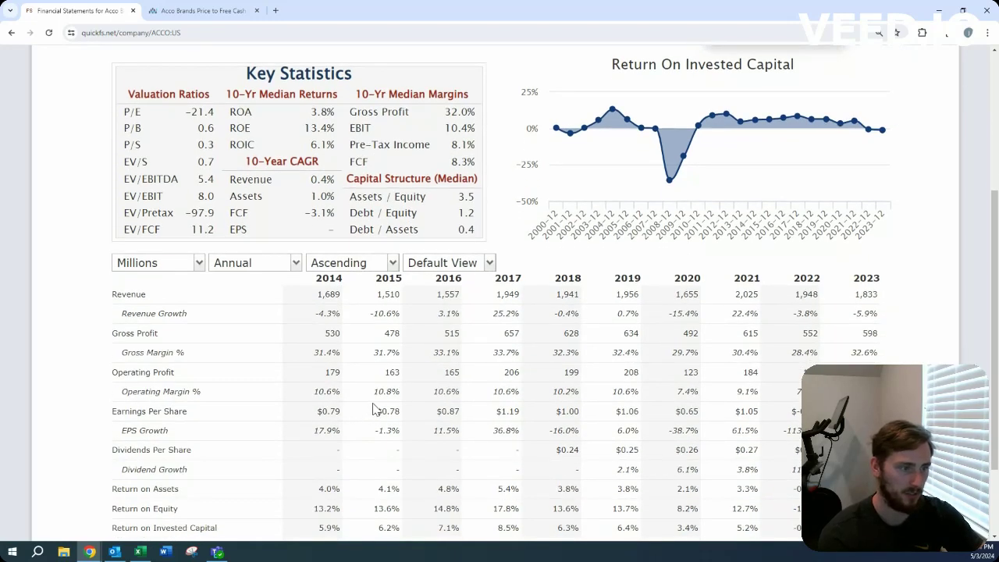
pyautogui.scroll(-1, 373, 408)
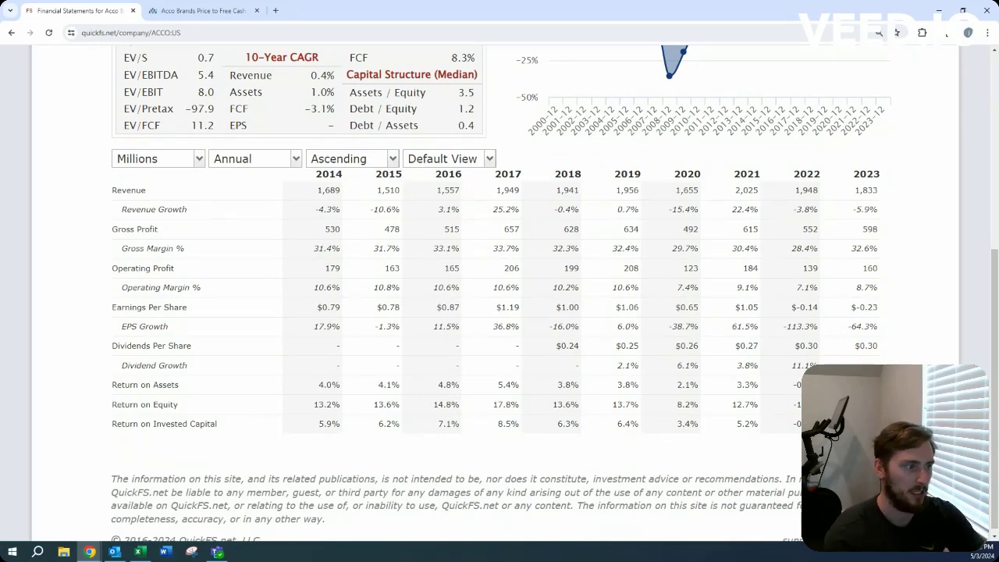
pyautogui.scroll(1, 761, 121)
pyautogui.scroll(1, 761, 121)
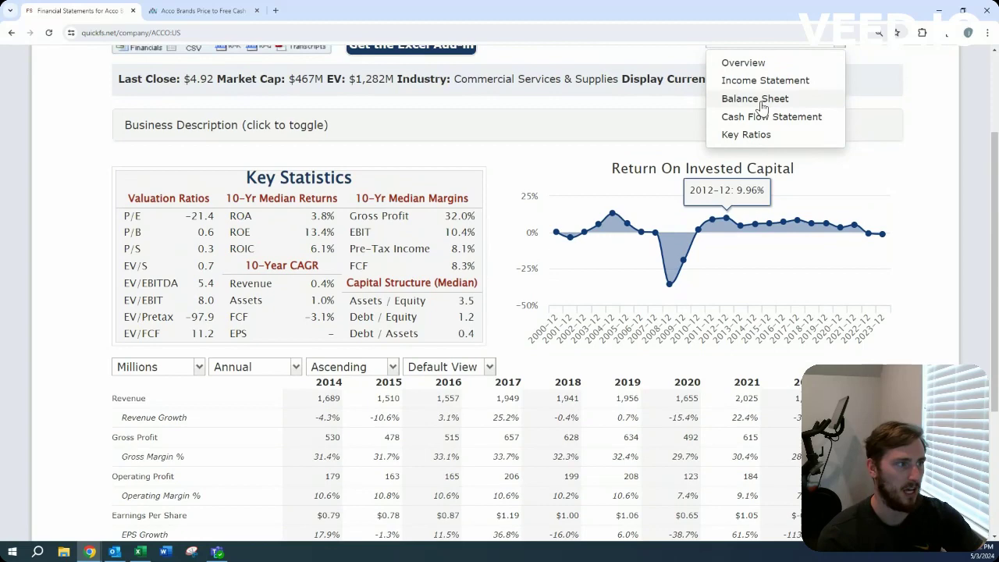
# Step: Examine Acco Brands' cash flow statement and return to the overview
pyautogui.click(765, 117)
pyautogui.scroll(-1, 836, 220)
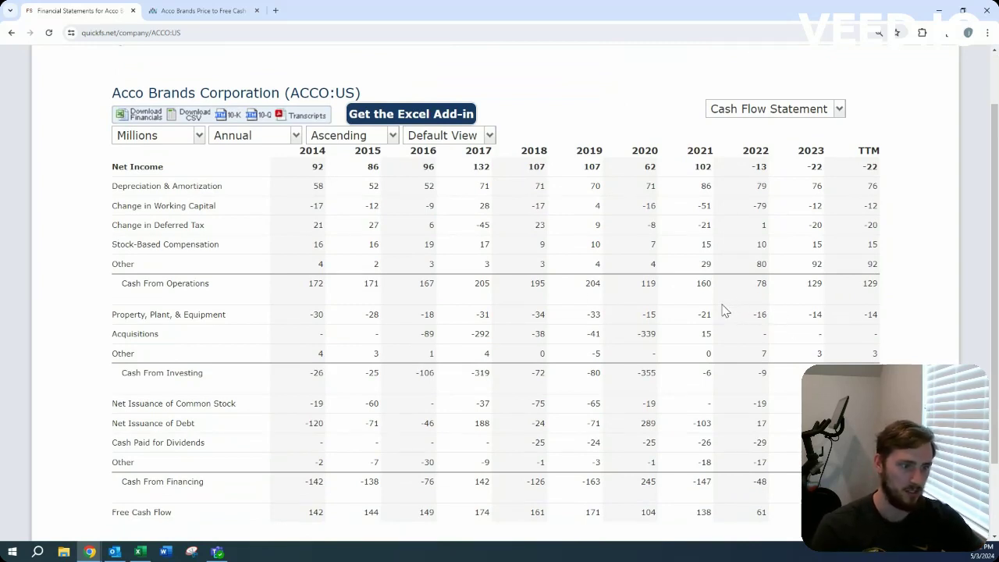
pyautogui.click(763, 109)
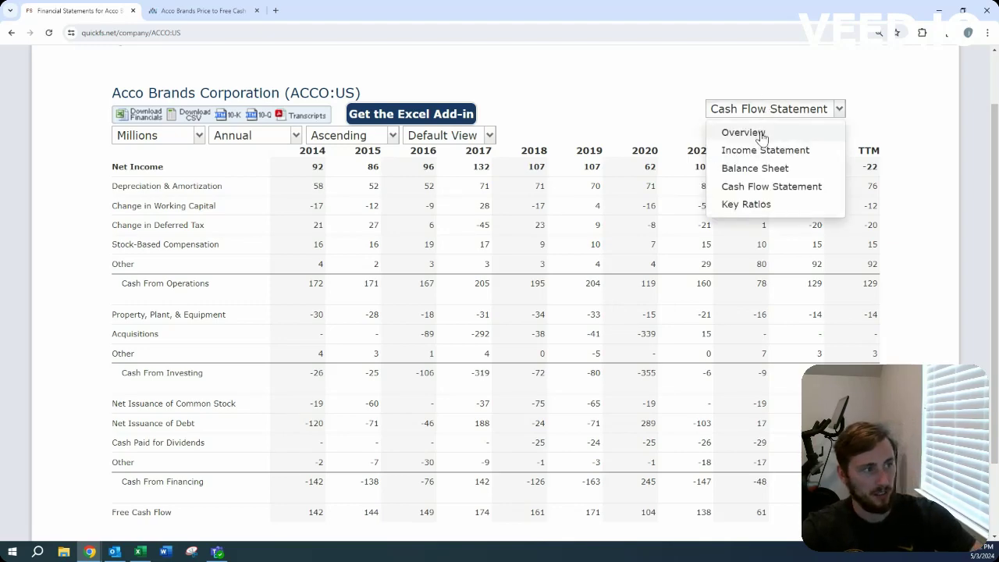
pyautogui.click(761, 132)
# Step: Switch to the Excel workbook and clear the "acco" text in cell U20 above the Notes heading
pyautogui.hotkey('alt', 'Tab')
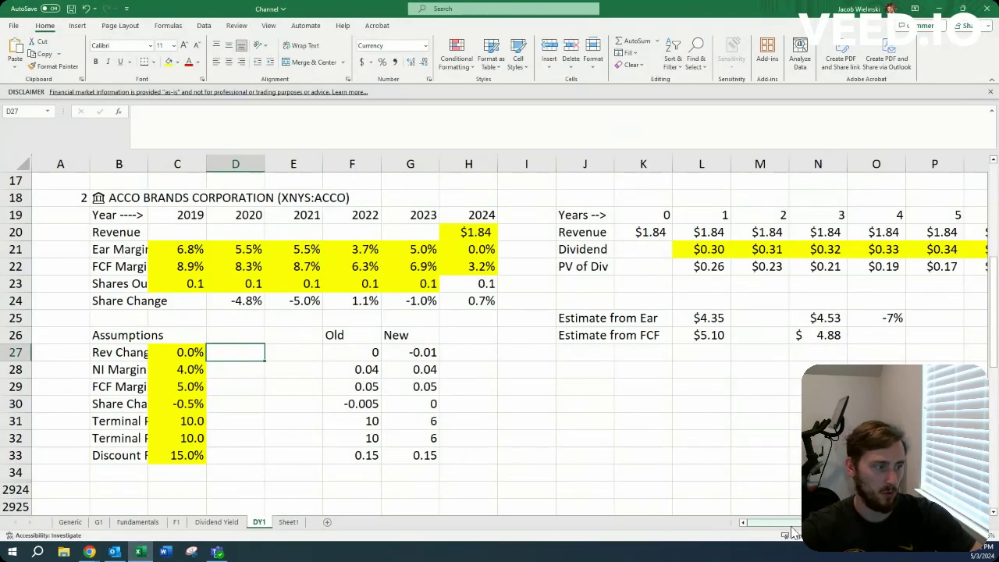
pyautogui.moveTo(758, 522); pyautogui.dragTo(787, 522)
pyautogui.click(830, 266)
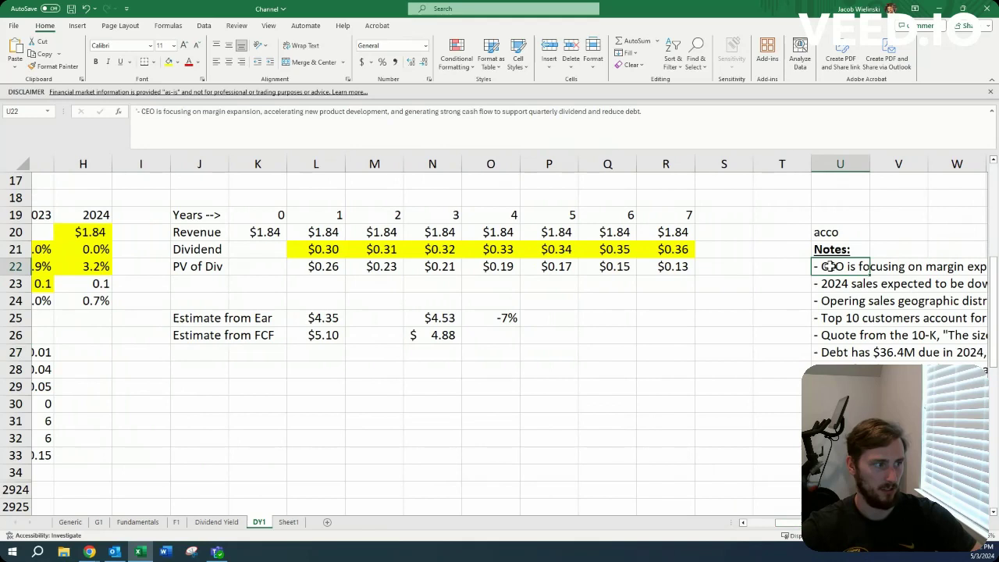
pyautogui.press('Up')
pyautogui.press('Up')
pyautogui.press('Escape')
pyautogui.press('Down')
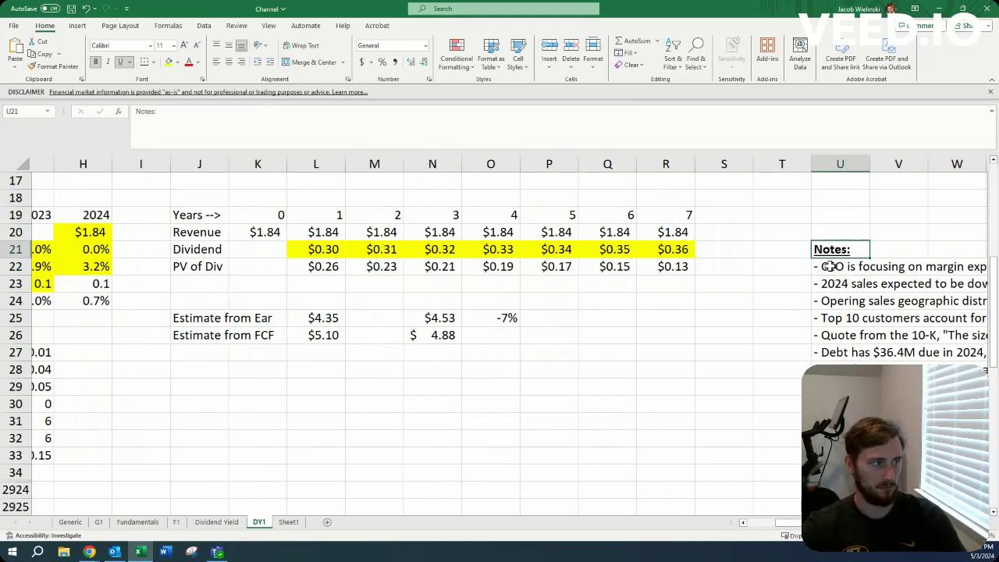
# Step: Read the Acco notes one by one in cells U22 through U27, from the CEO's focus to the debt maturities
pyautogui.press('Down')
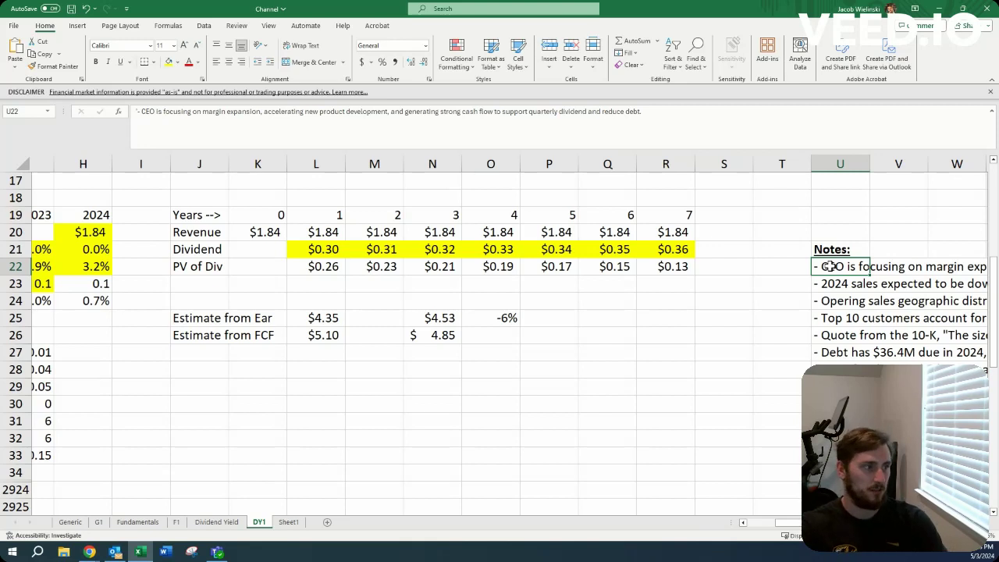
pyautogui.press('Down')
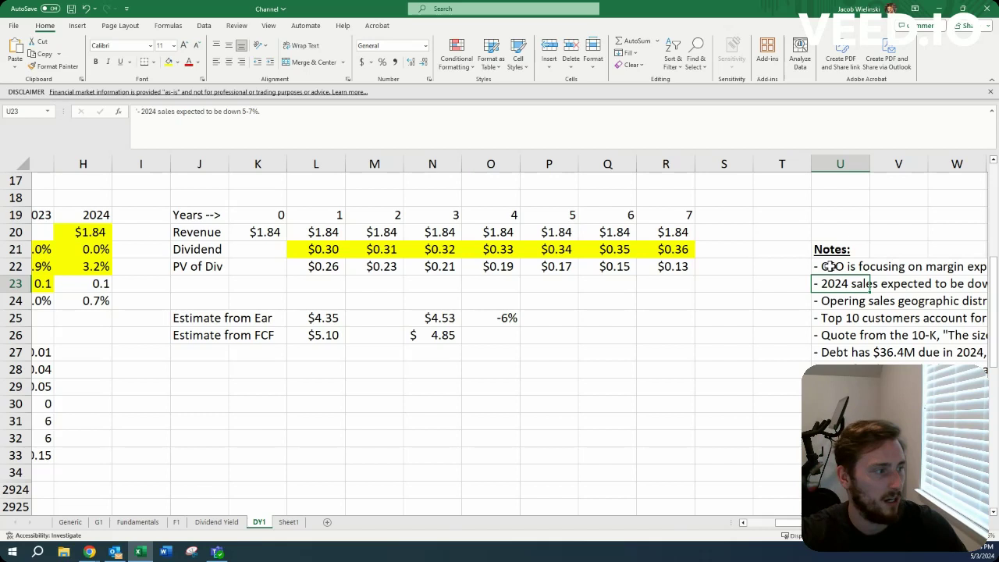
pyautogui.press('Down')
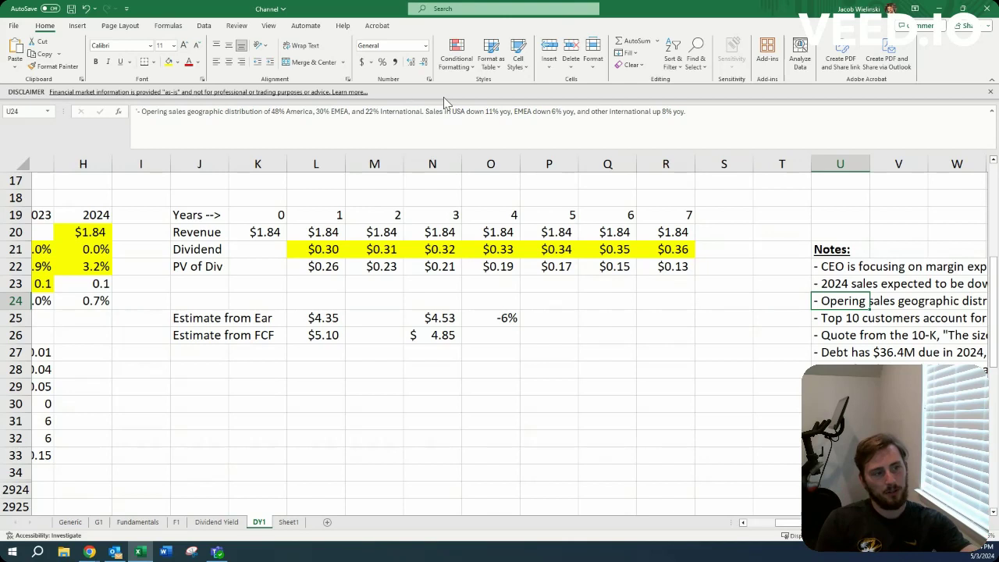
pyautogui.click(836, 320)
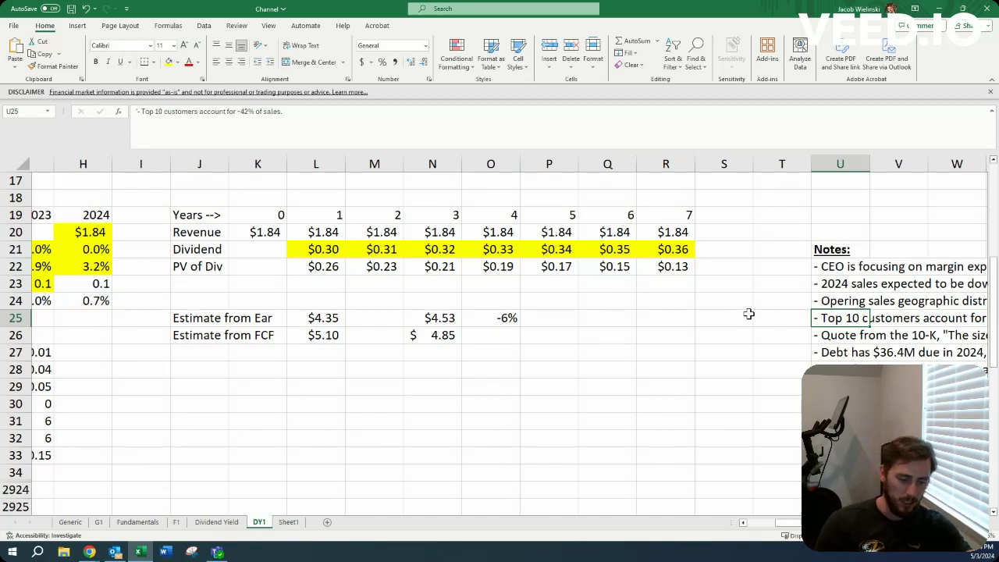
pyautogui.click(832, 337)
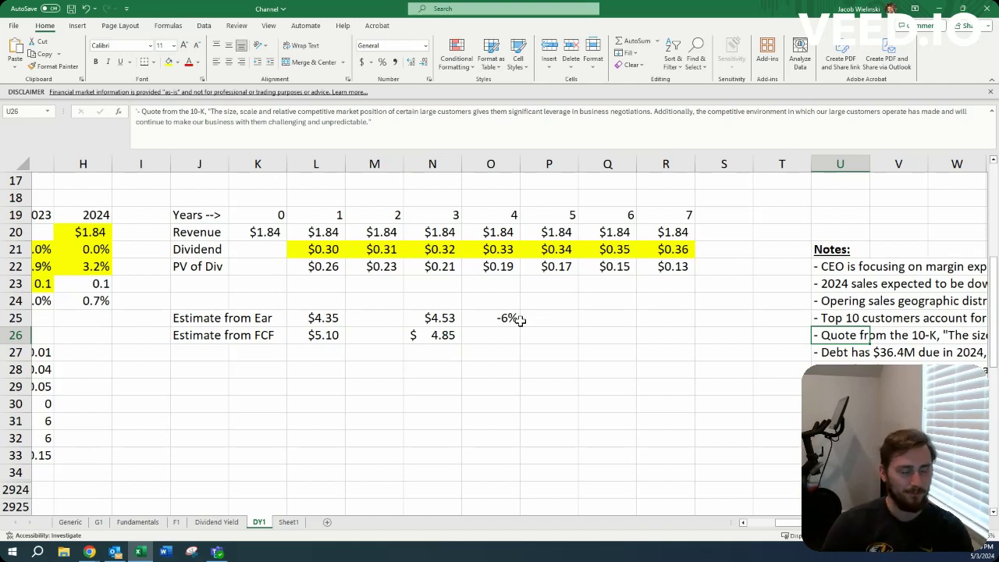
pyautogui.press('Down')
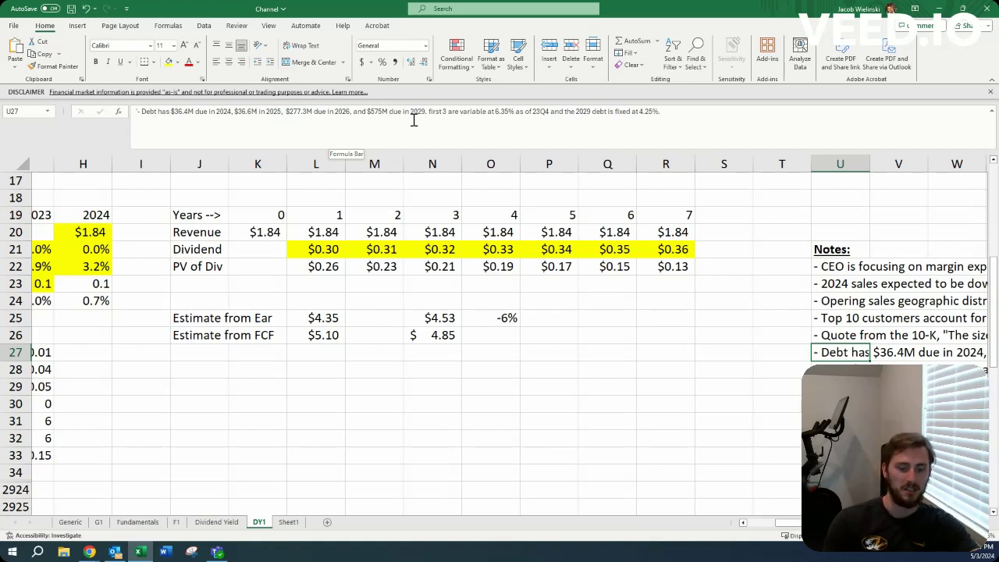
# Step: Check the cash flow statement on QuickFS, then read the use-of-cash note in cell U28 of the Excel workbook
pyautogui.hotkey('alt', 'Tab')
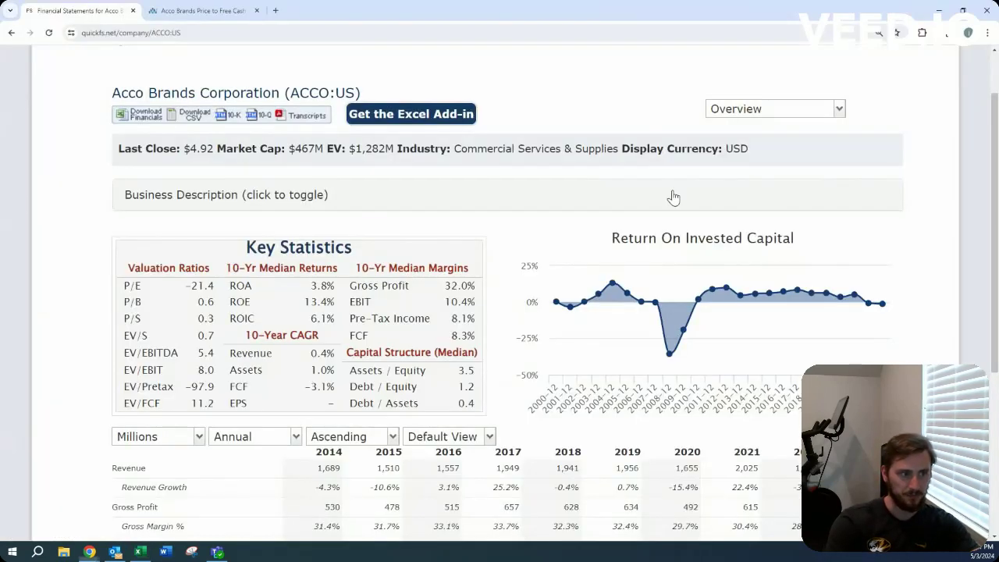
pyautogui.click(768, 117)
pyautogui.click(783, 189)
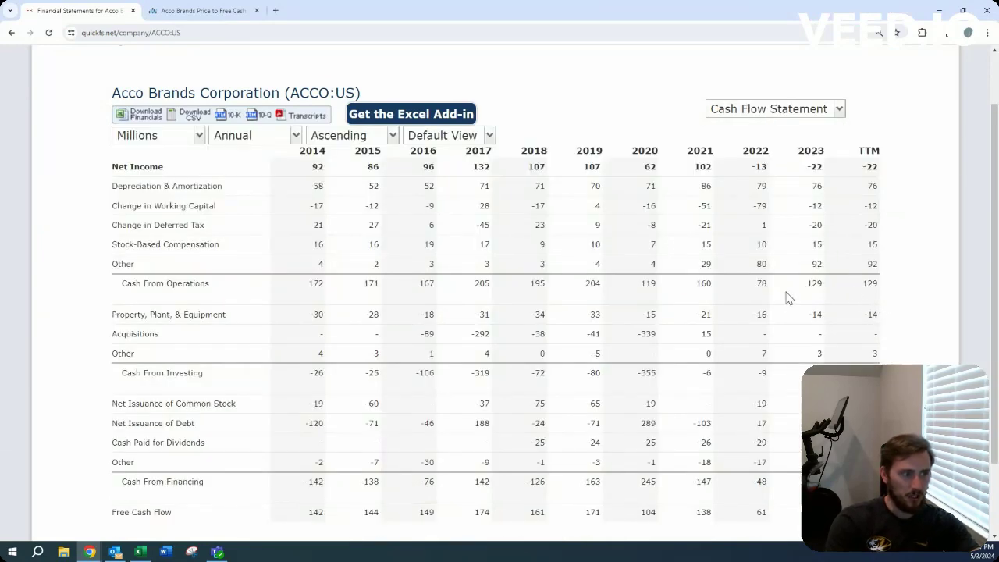
pyautogui.hotkey('alt', 'Tab')
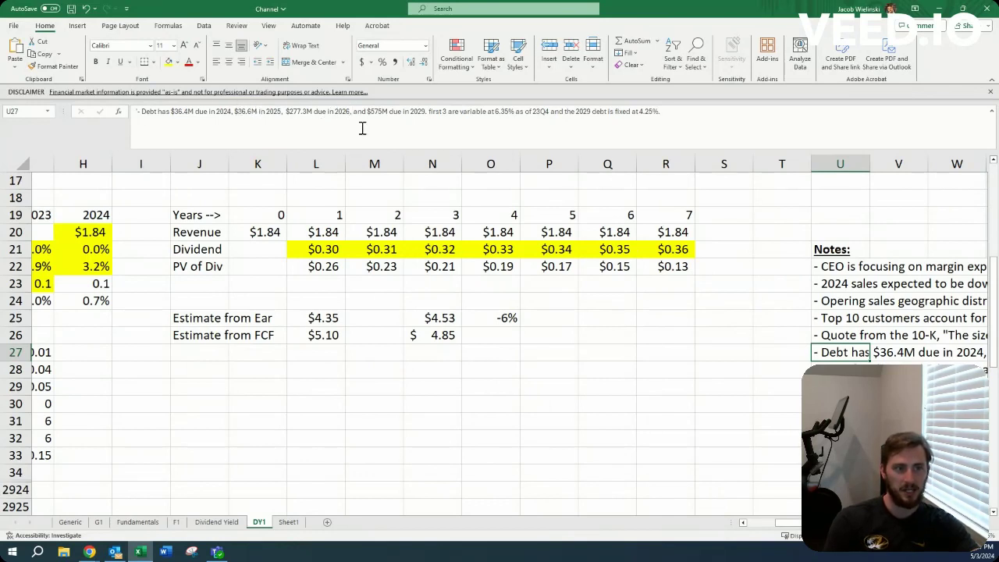
pyautogui.press('Down')
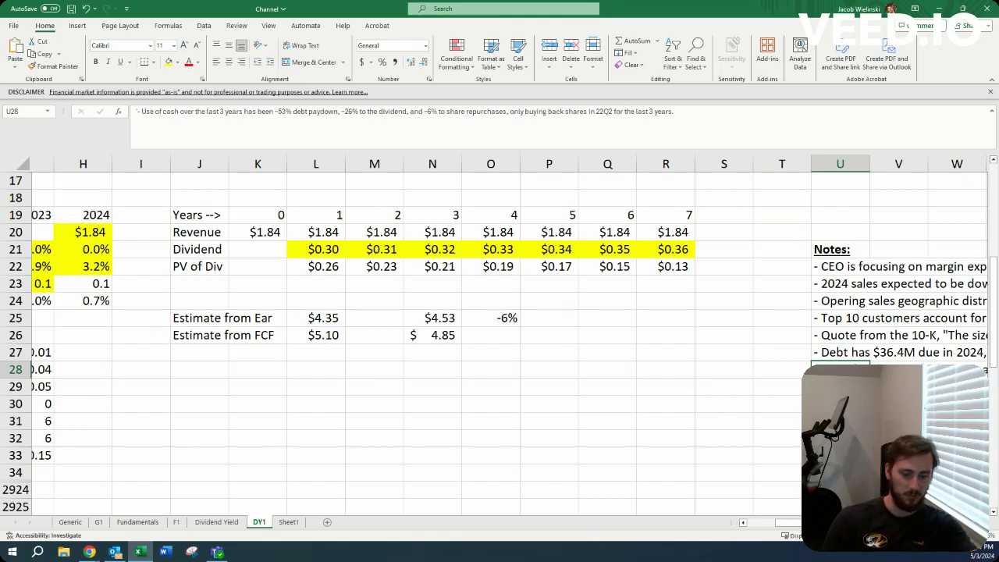
# Step: Check Acco Brands' income statement on QuickFS down to the share counts, then return to the Excel workbook
pyautogui.hotkey('alt', 'Tab')
pyautogui.click(782, 108)
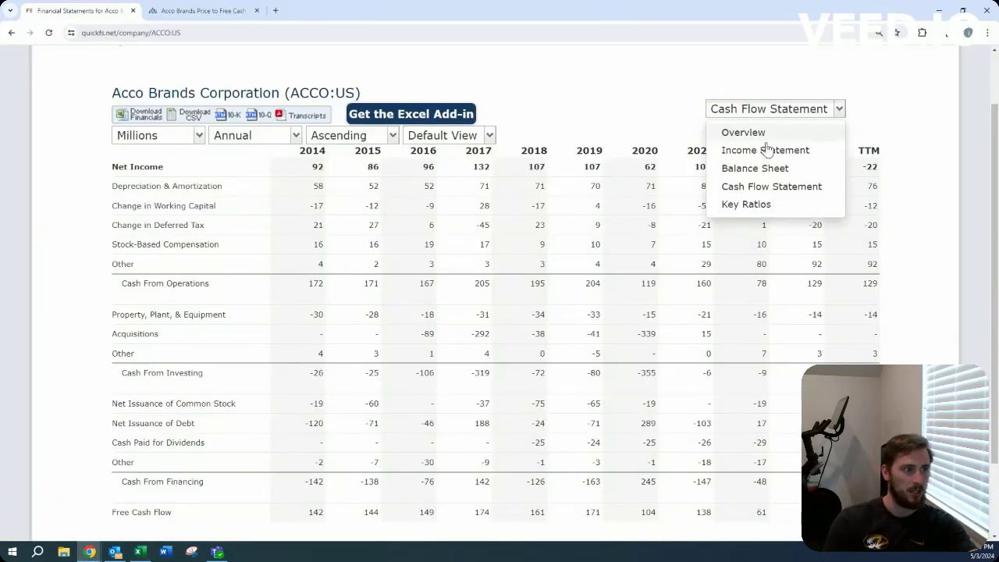
pyautogui.click(769, 148)
pyautogui.scroll(-3, 673, 362)
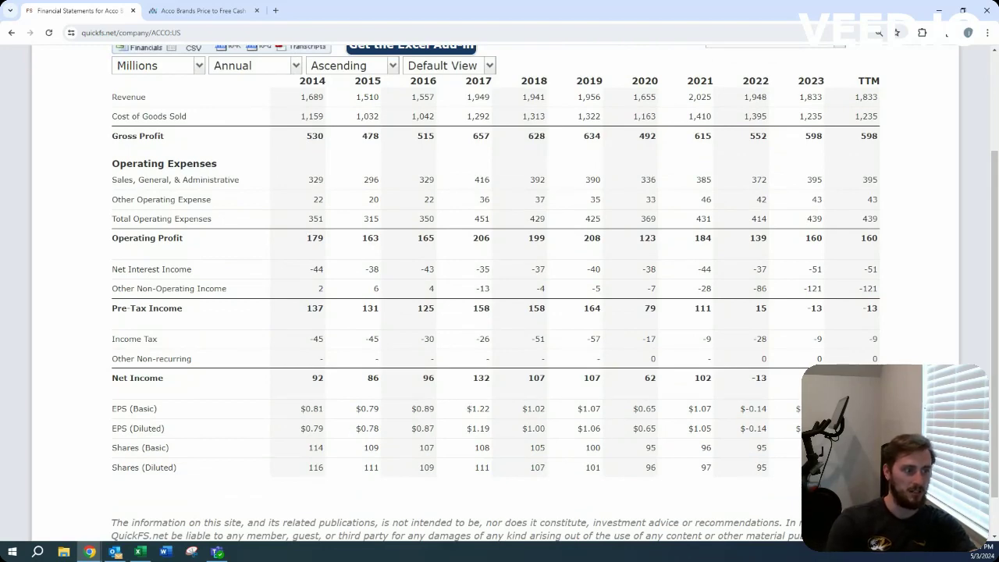
pyautogui.hotkey('alt', 'Tab')
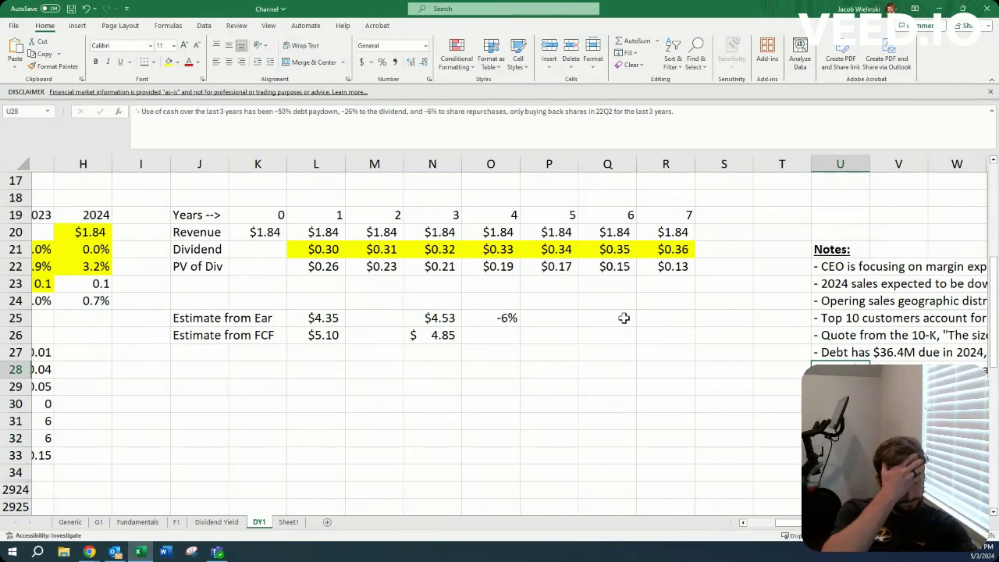
# Step: Switch QuickFS from the income statement to the cash flow statement, examine it, and return to the Excel workbook
pyautogui.hotkey('alt', 'Tab')
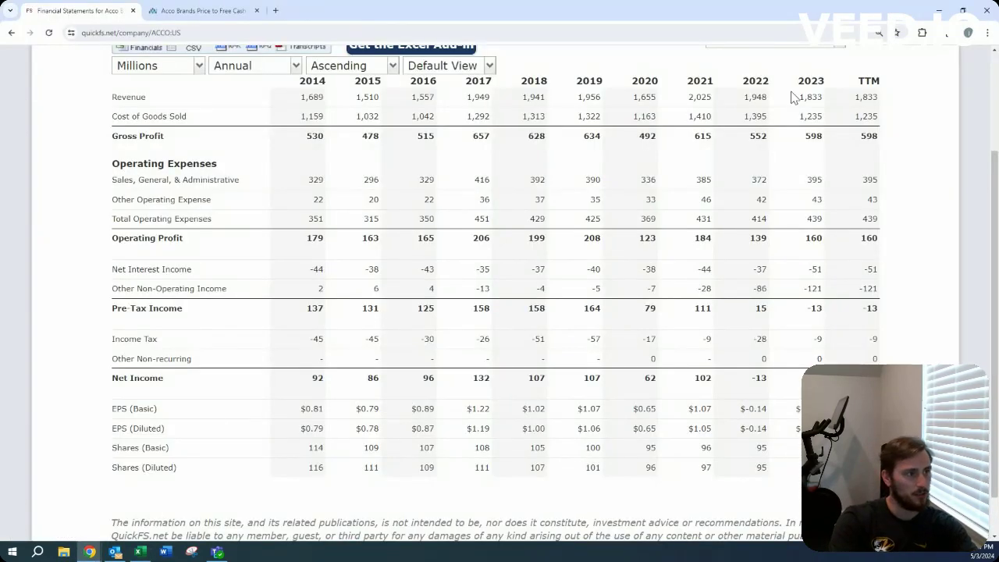
pyautogui.scroll(2, 671, 156)
pyautogui.click(749, 144)
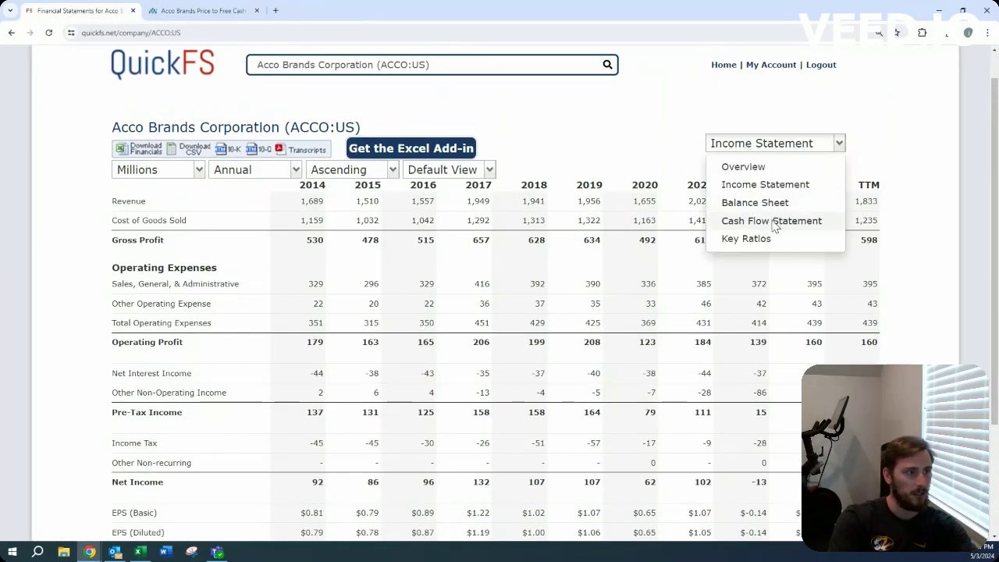
pyautogui.click(769, 221)
pyautogui.hotkey('alt', 'Tab')
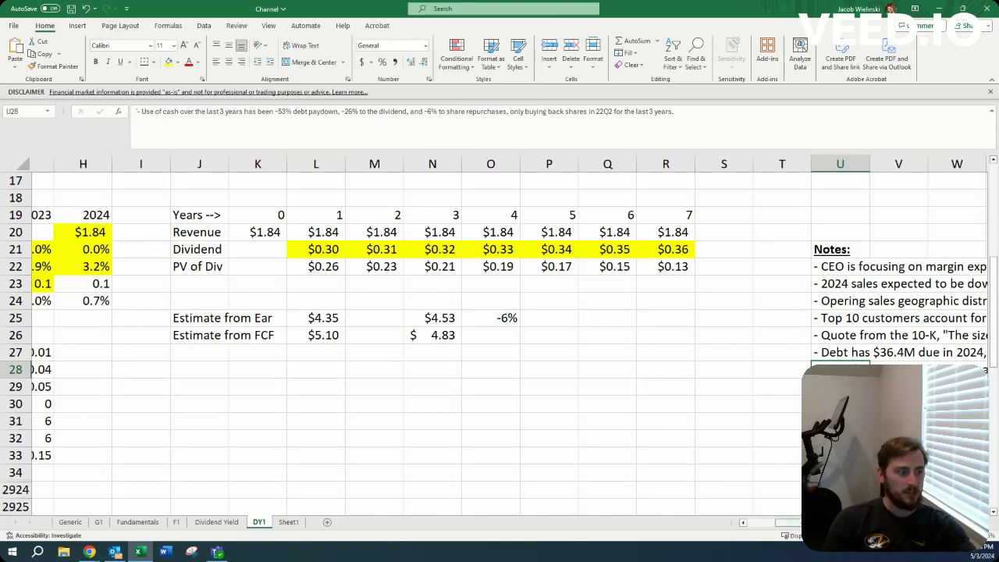
# Step: Copy the New assumptions in G27:G33 and paste them into the yellow assumption cells C27:C33, keeping the destination formatting
pyautogui.moveTo(789, 523); pyautogui.dragTo(783, 526)
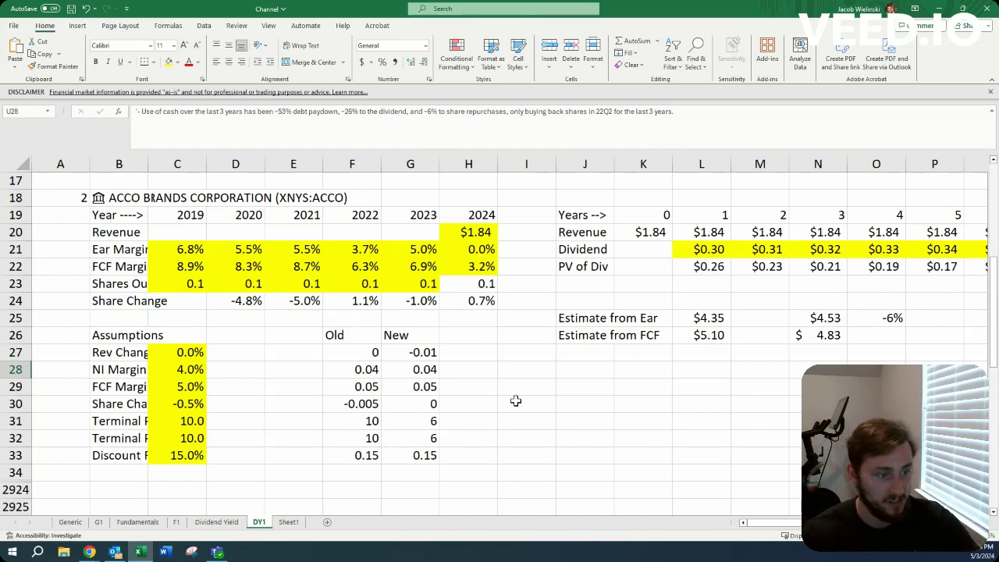
pyautogui.click(424, 356)
pyautogui.hotkey('ctrl', 'shift', 'Down')
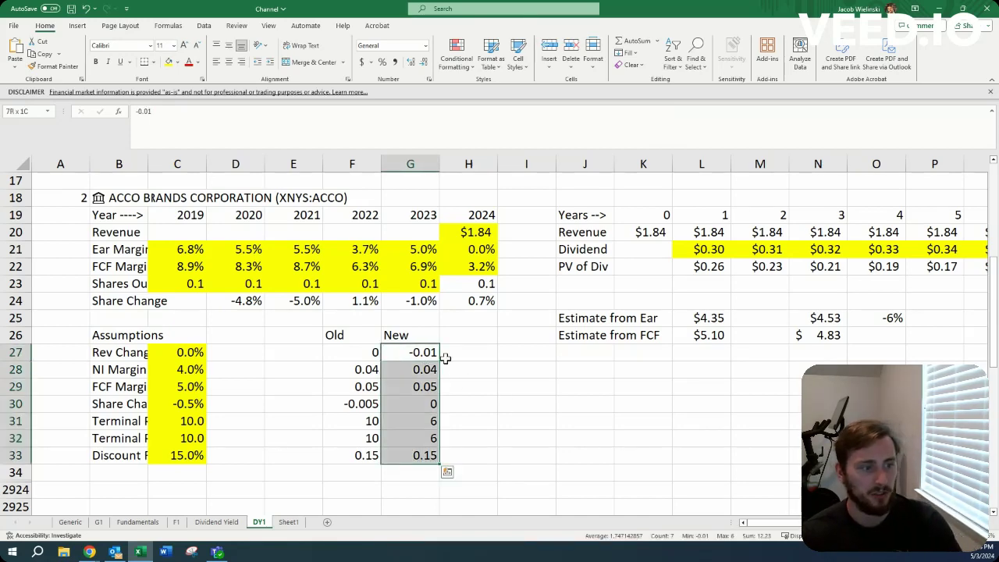
pyautogui.hotkey('ctrl', 'c')
pyautogui.hotkey('ctrl', 'Left')
pyautogui.hotkey('ctrl', 'Left')
pyautogui.hotkey('ctrl', 'alt', 'v')
pyautogui.press('Return')
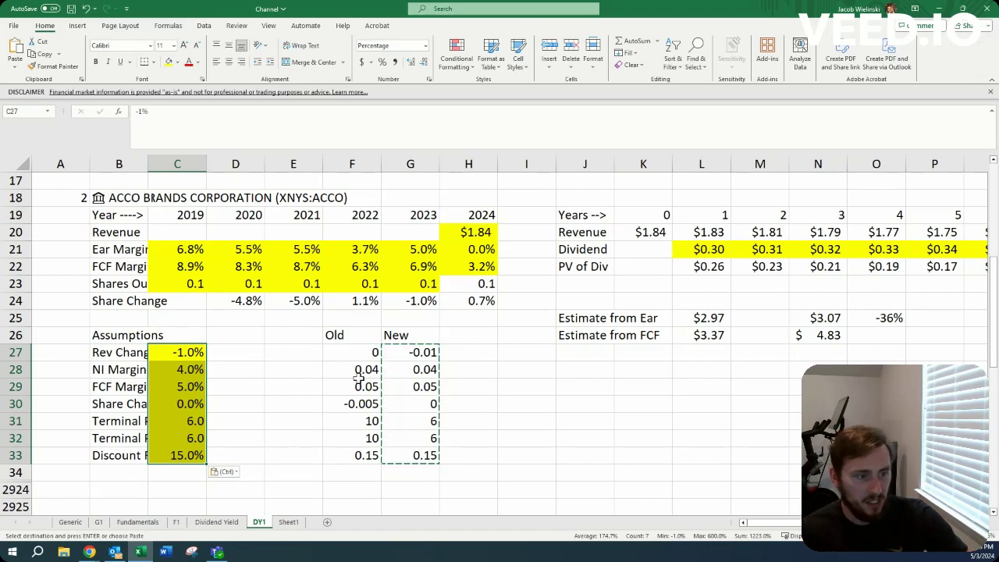
# Step: Open Acco Brands' overview on QuickFS, compare its enterprise value with its market cap, and return to the Excel workbook
pyautogui.click(416, 353)
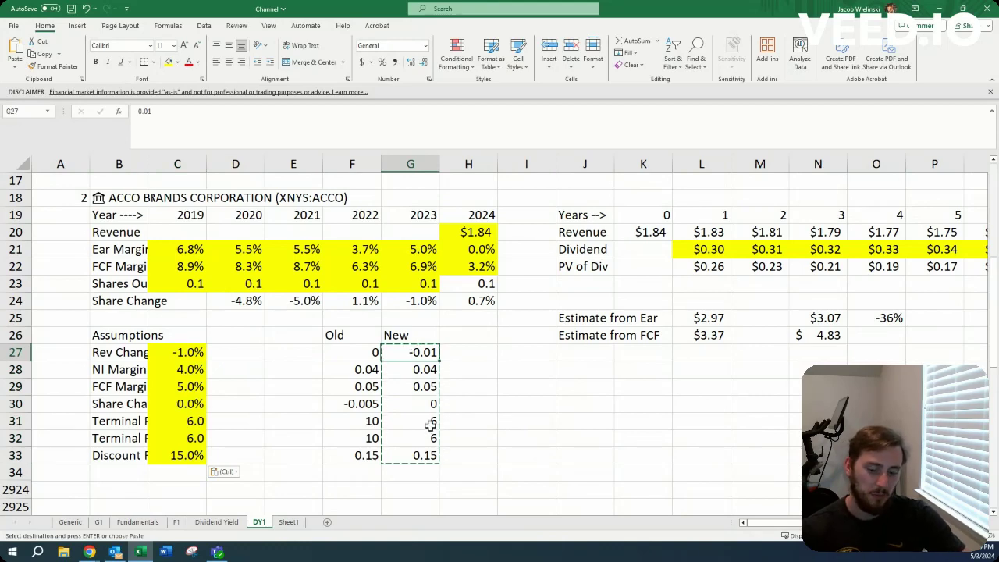
pyautogui.hotkey('alt', 'Tab')
pyautogui.click(766, 143)
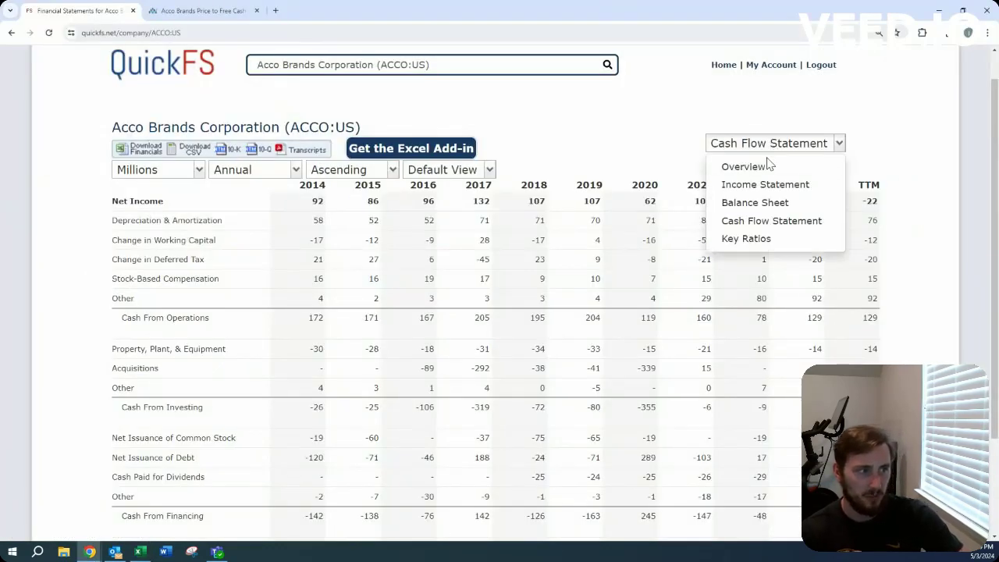
pyautogui.click(765, 165)
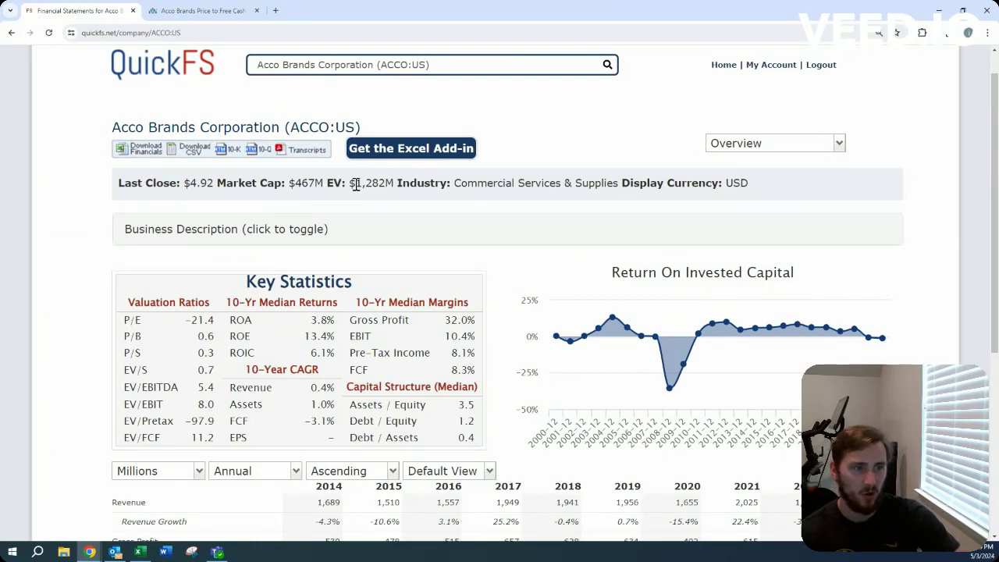
pyautogui.moveTo(356, 183); pyautogui.dragTo(398, 184)
pyautogui.moveTo(324, 184); pyautogui.dragTo(295, 185)
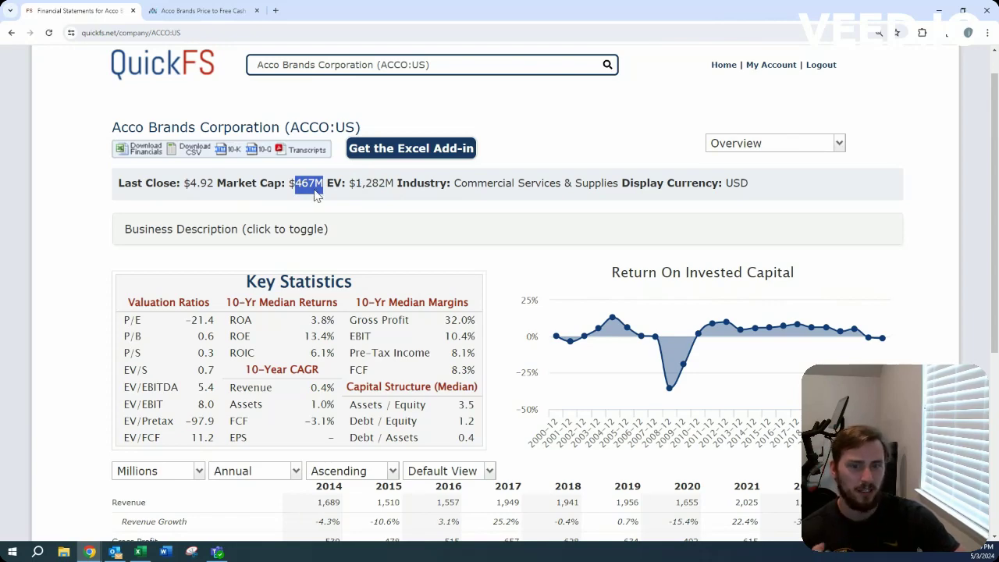
pyautogui.hotkey('alt', 'Tab')
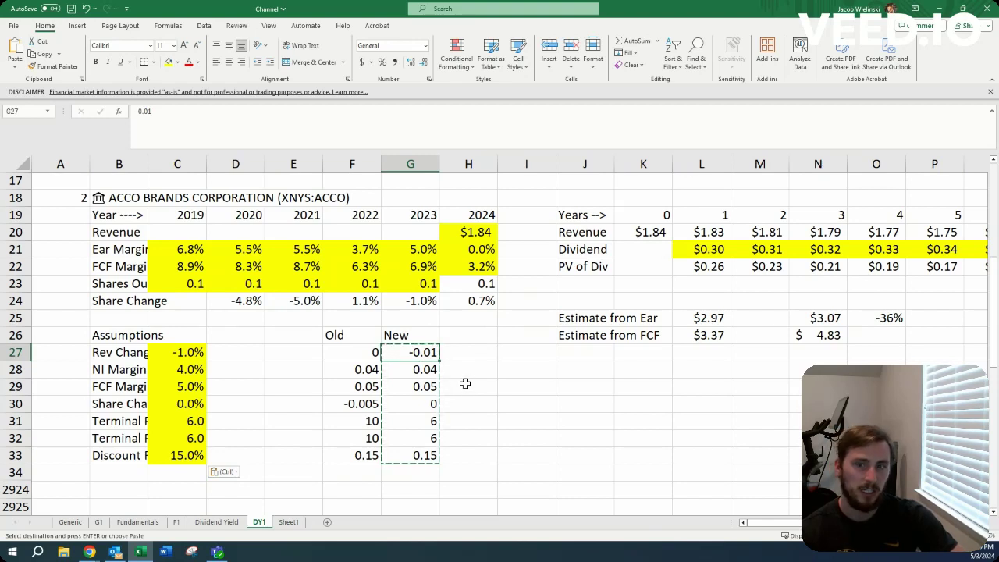
pyautogui.click(78, 303)
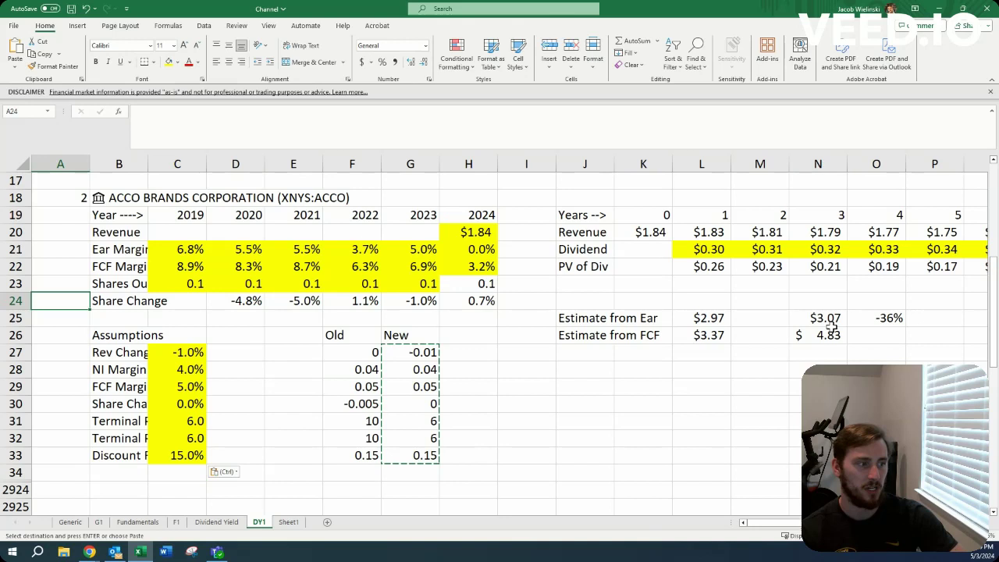
pyautogui.click(229, 458)
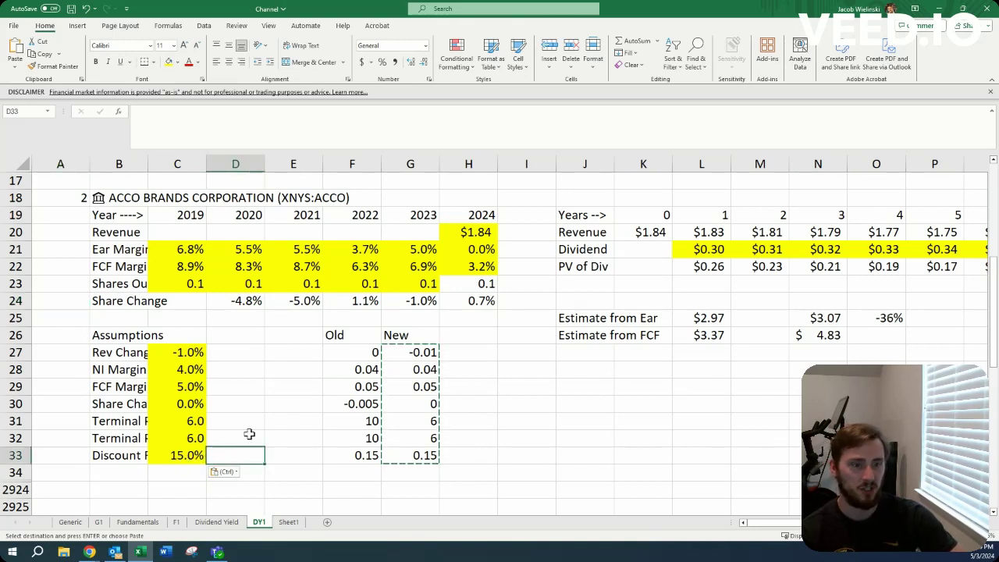
pyautogui.click(80, 299)
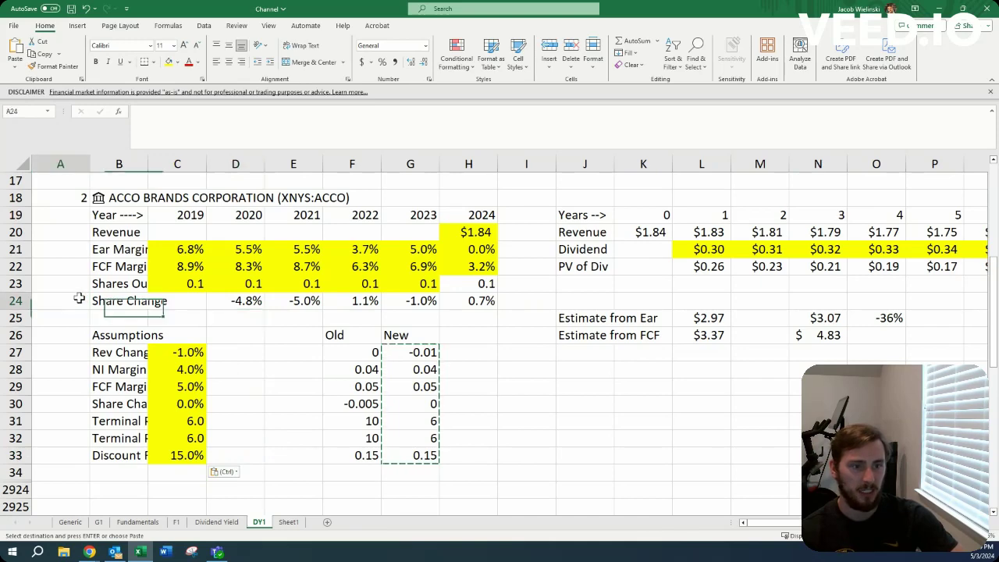